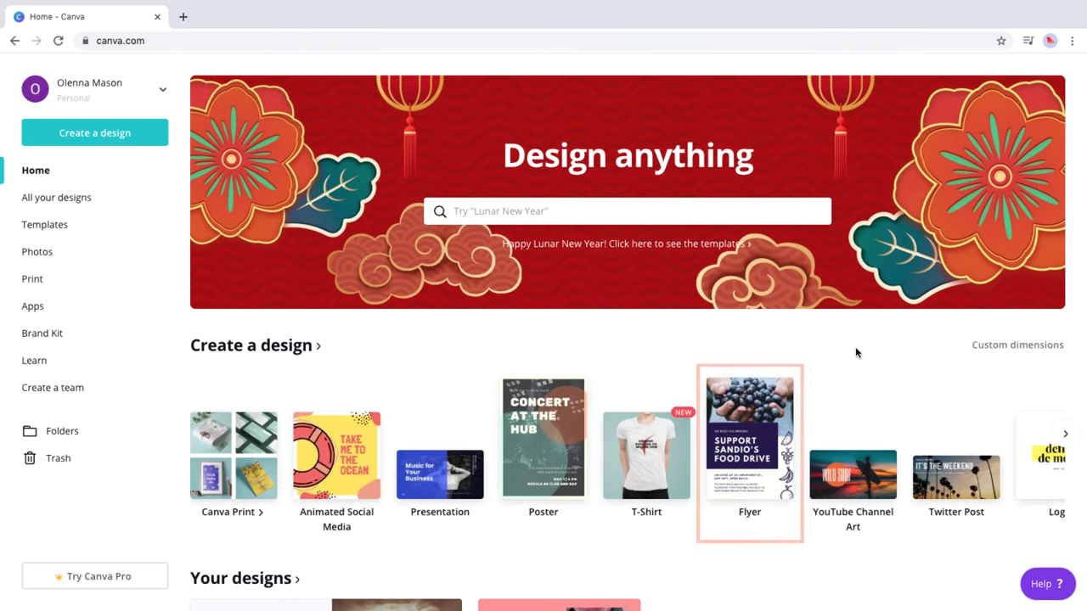
Step: Start a new flyer and apply the Clinic Open House page from the 'health' template Green and White Health Flyer
left_click(758, 402)
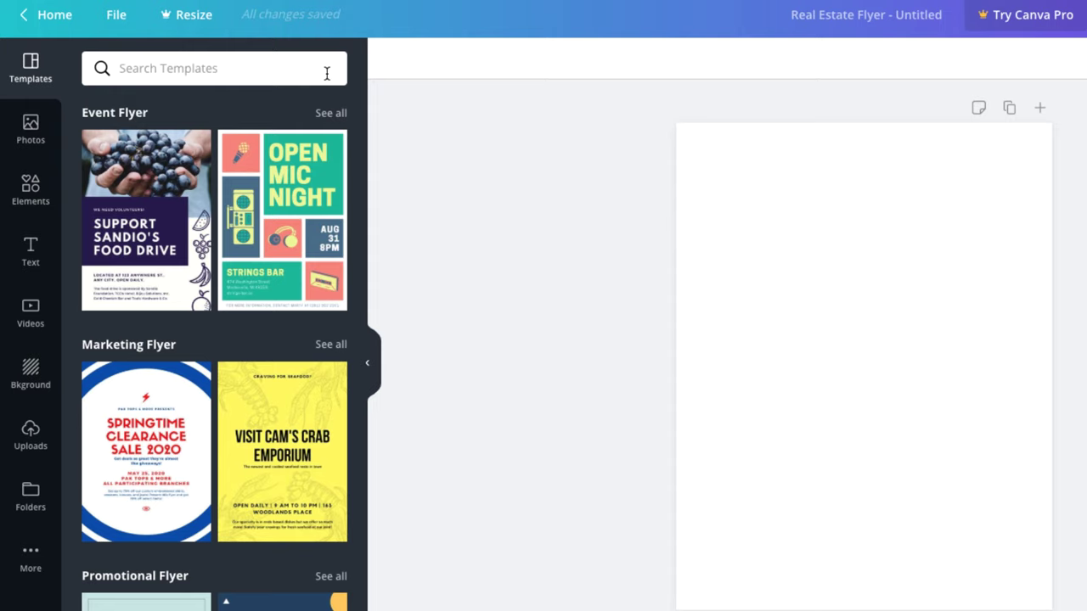
type("health")
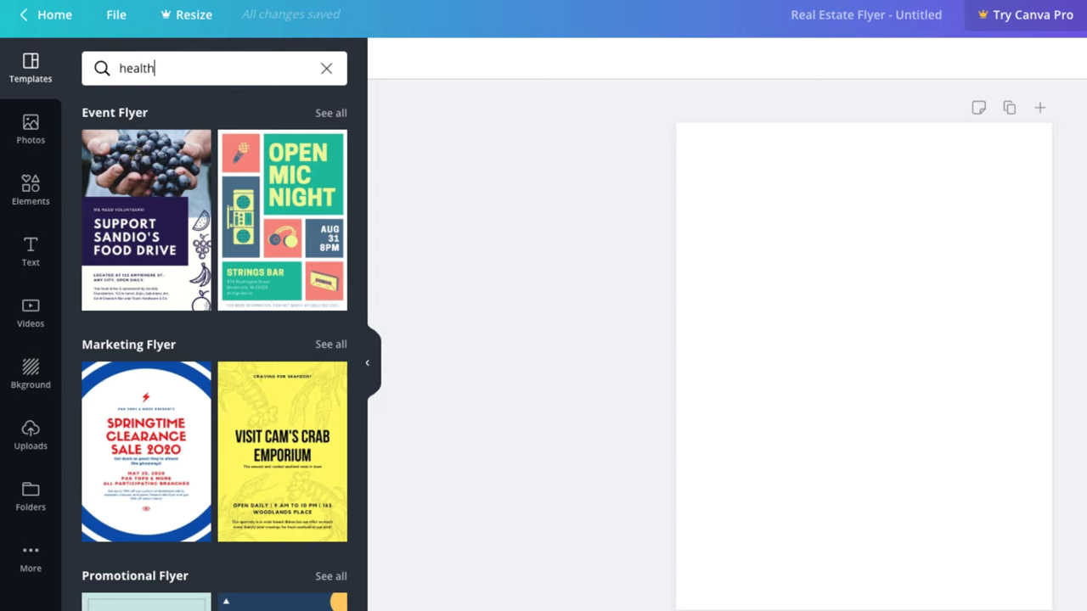
key("Return")
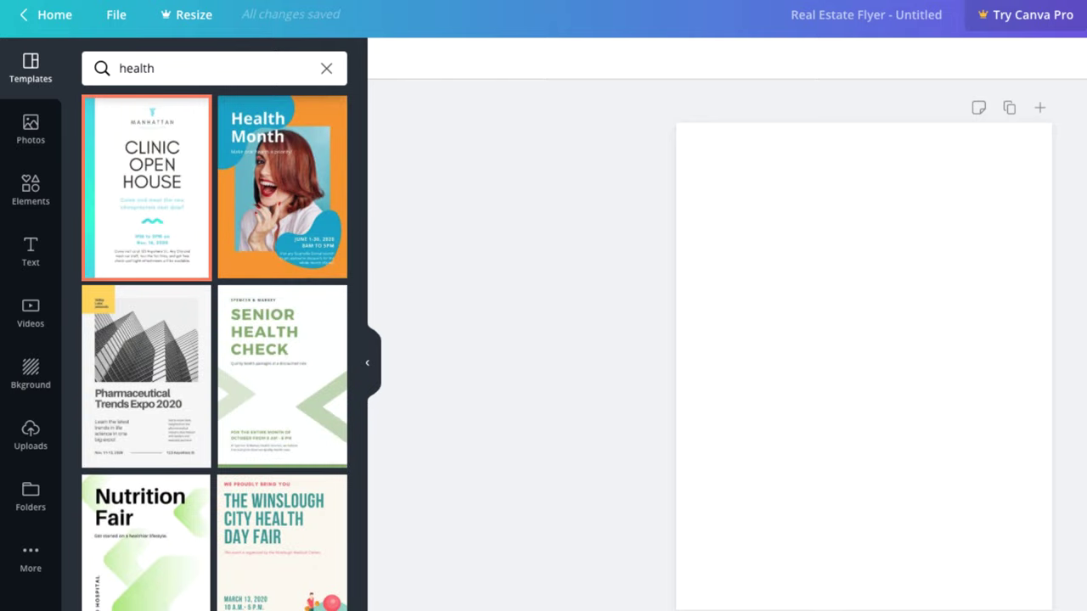
left_click(200, 131)
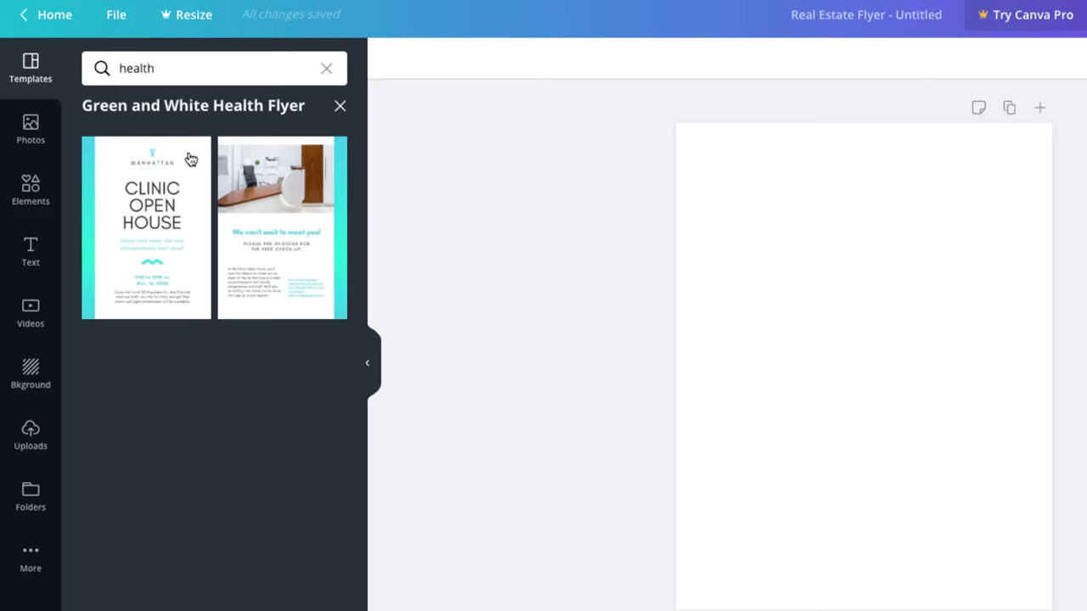
left_click(189, 158)
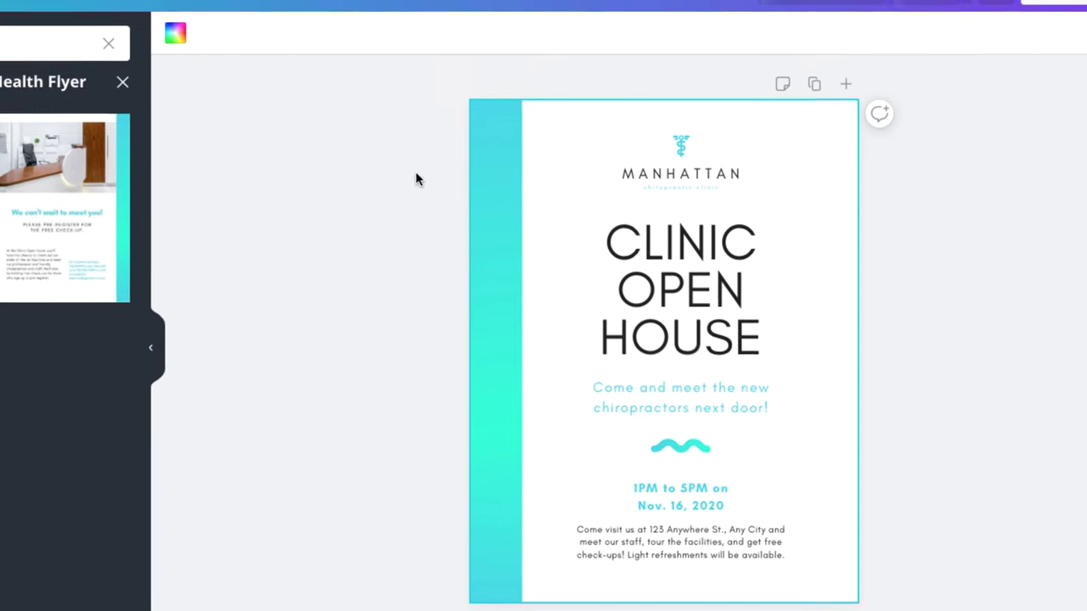
Step: Replace CLINIC with VETERINARY in the headline, then select the whole VETERINARY OPEN HOUSE text
left_click(572, 230)
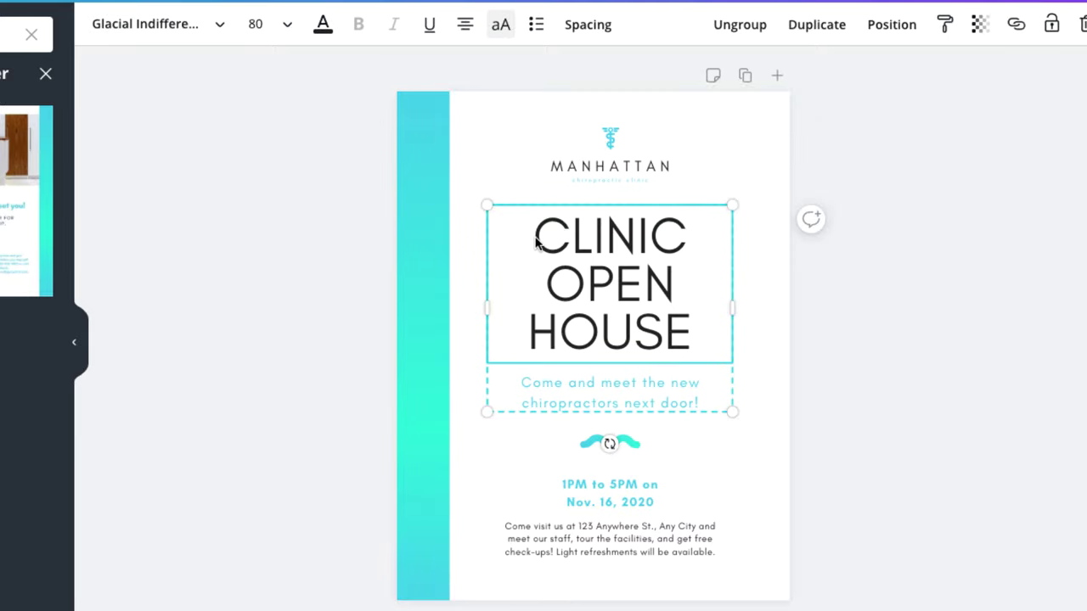
double_click(535, 241)
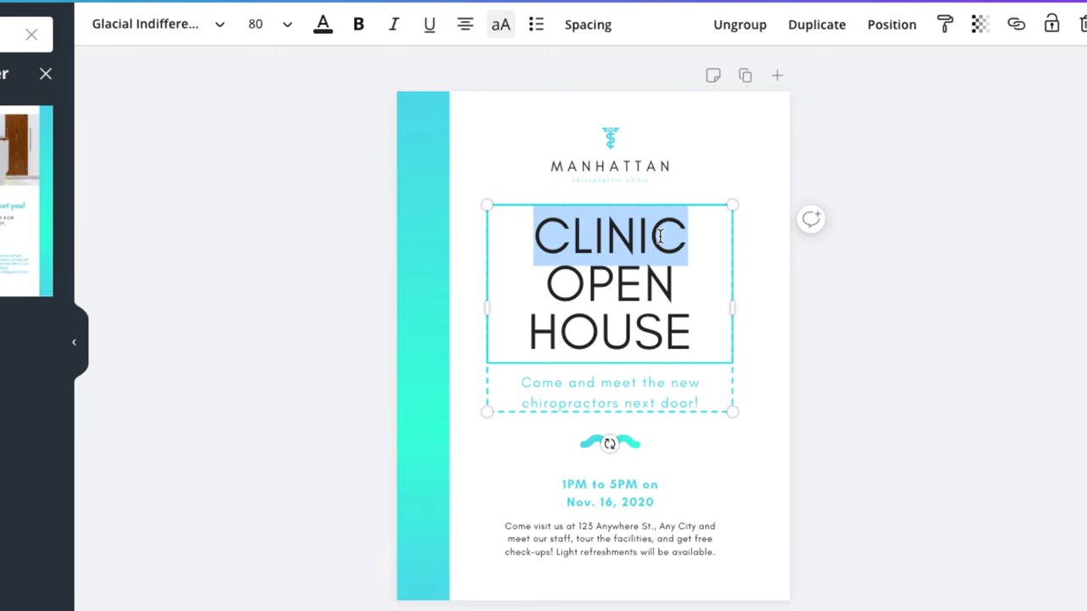
type("VETERINARY")
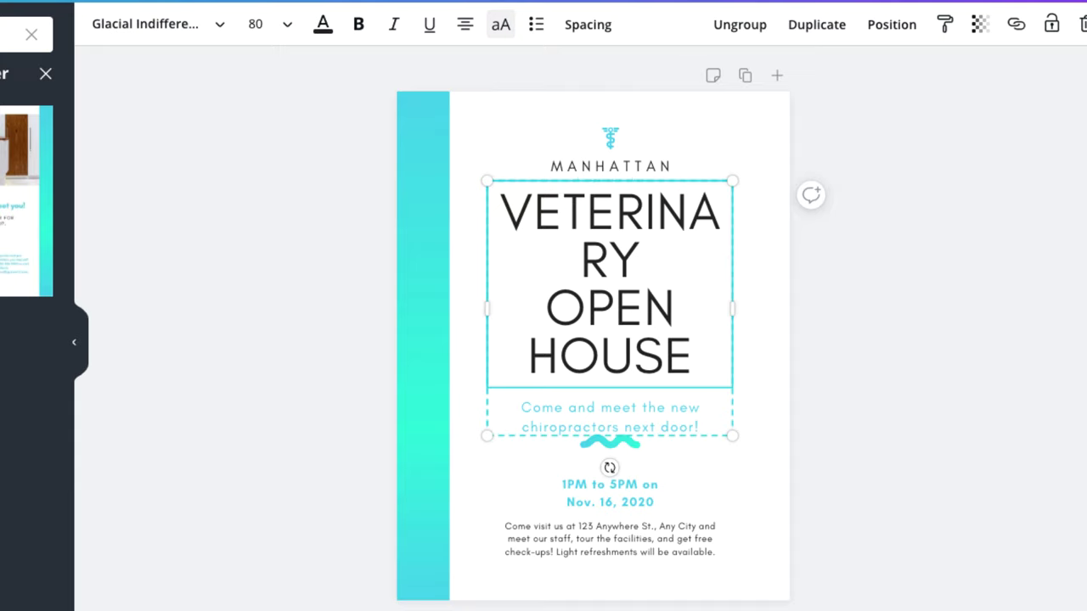
double_click(548, 229)
left_click_drag(548, 229, 728, 340)
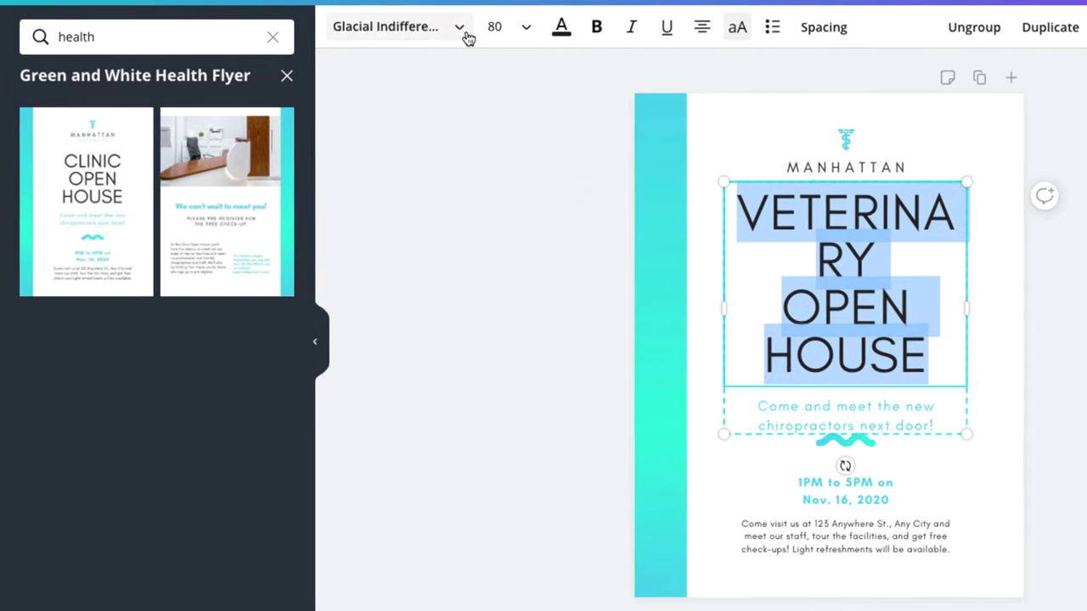
Step: Set the VETERINARY OPEN HOUSE headline in Bebas Neue from the font list
left_click(467, 39)
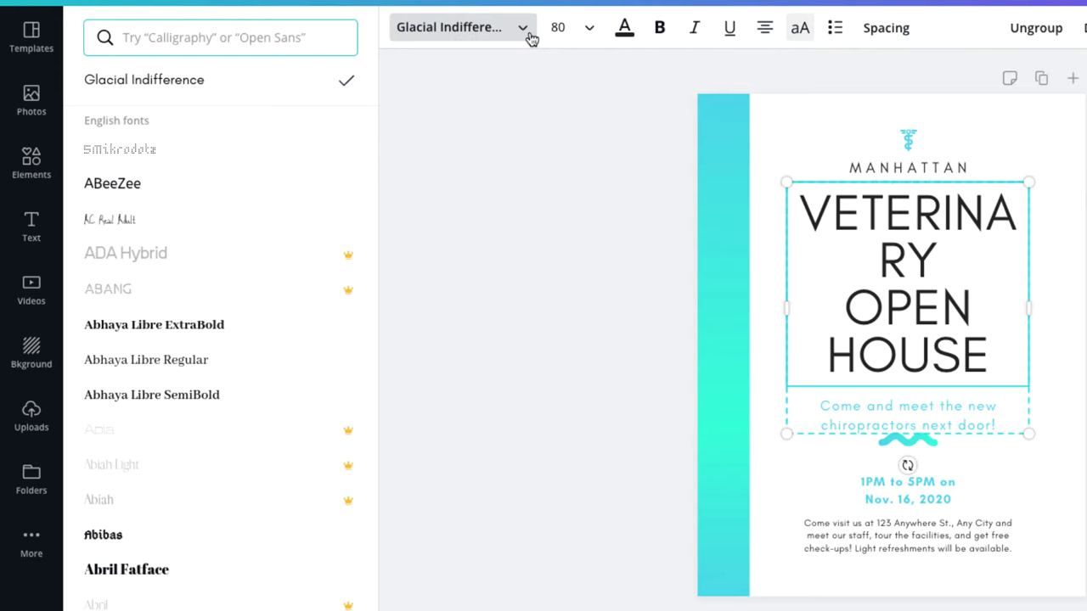
scroll(187, 223, "down", 15)
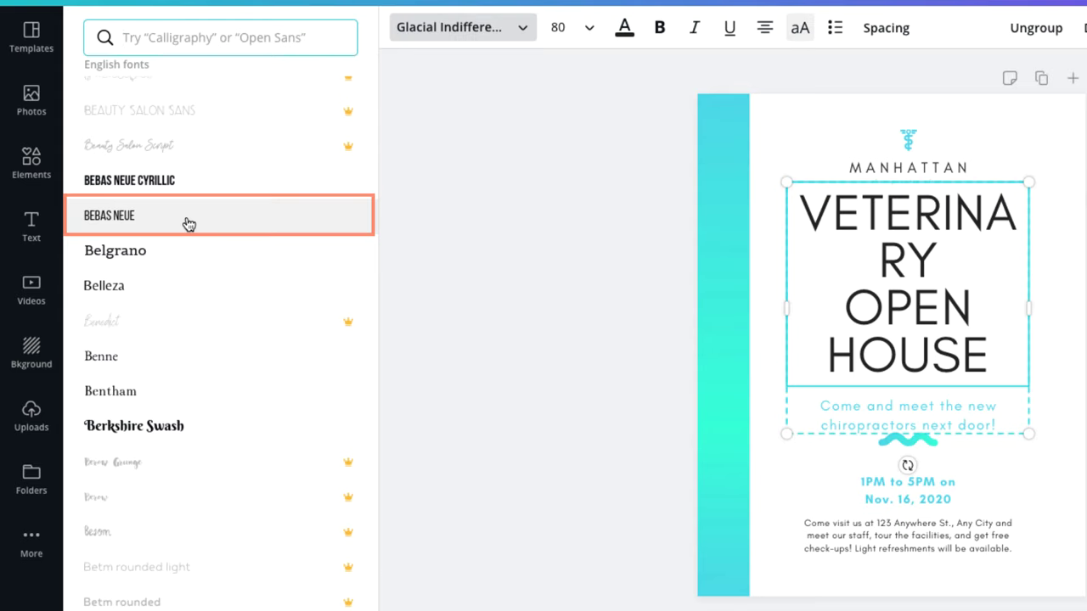
left_click(188, 222)
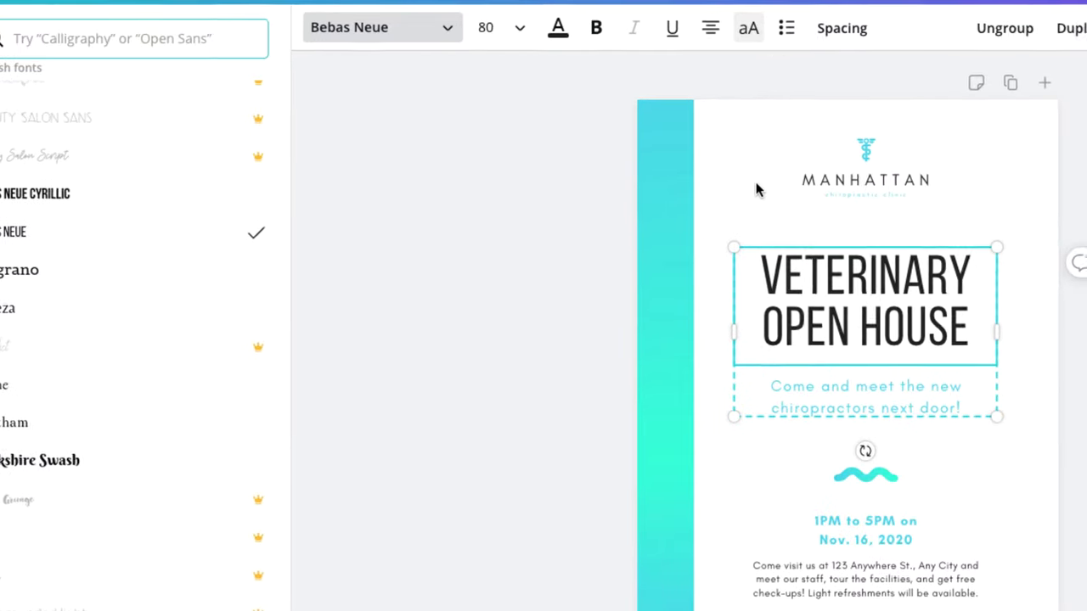
left_click(796, 184)
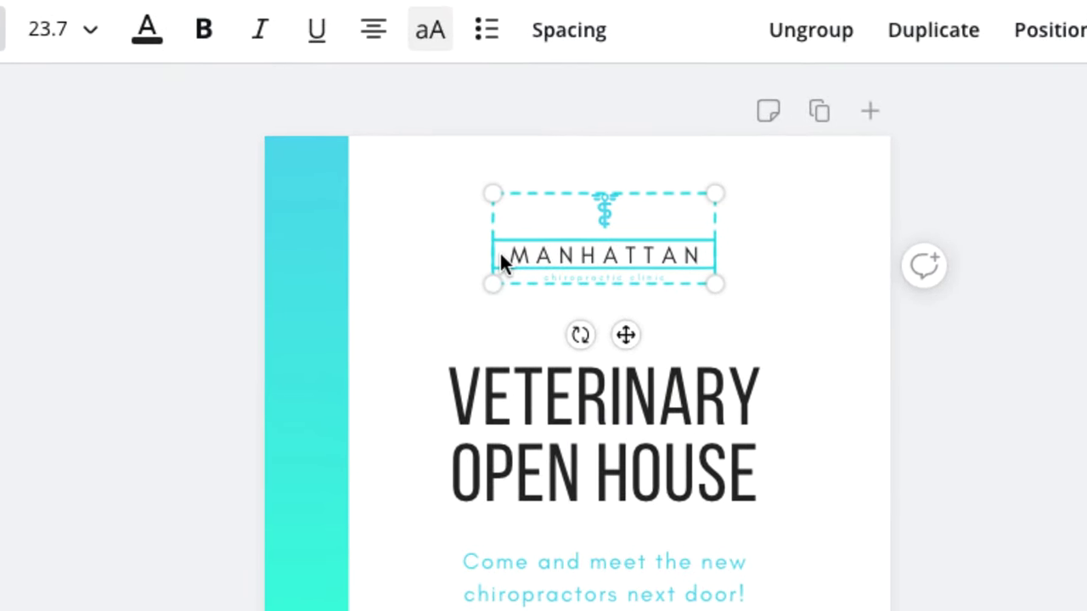
Step: Enlarge the logo's chiropractic clinic tagline to font size 14
left_click(560, 274)
double_click(562, 275)
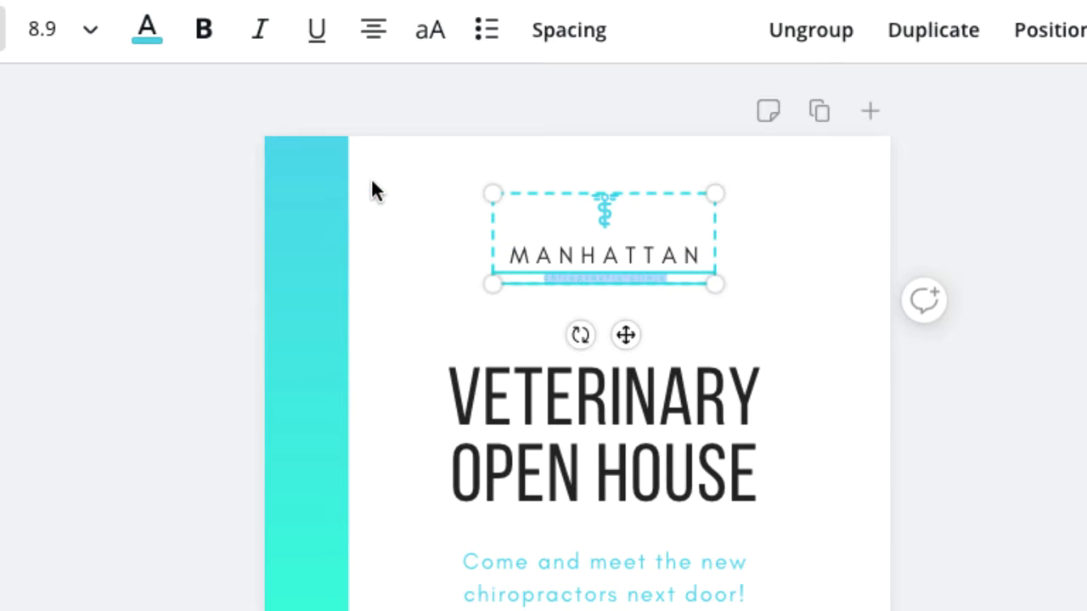
left_click(91, 51)
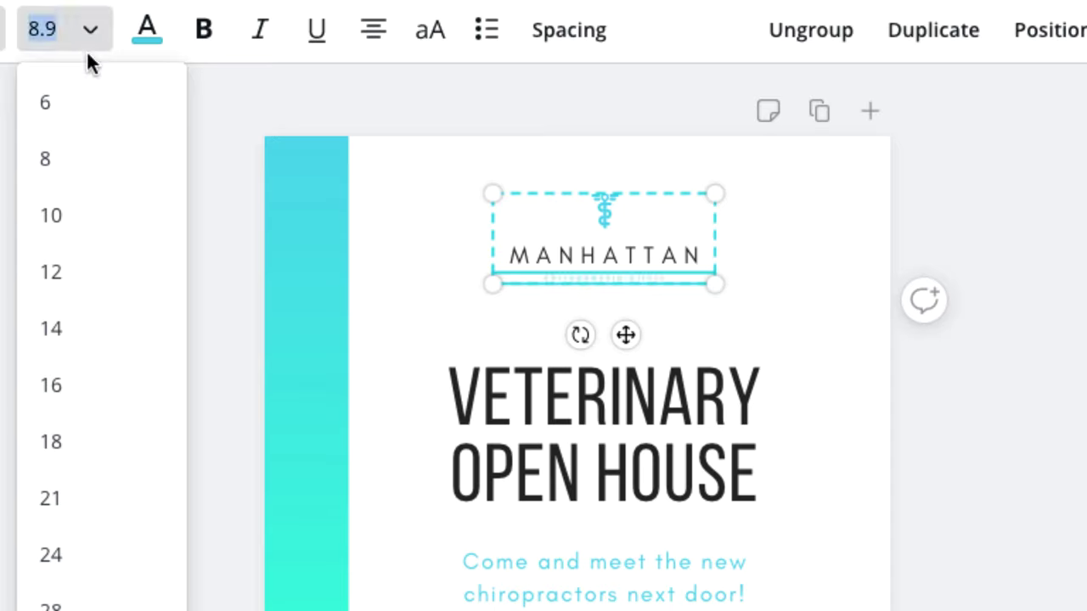
left_click(79, 336)
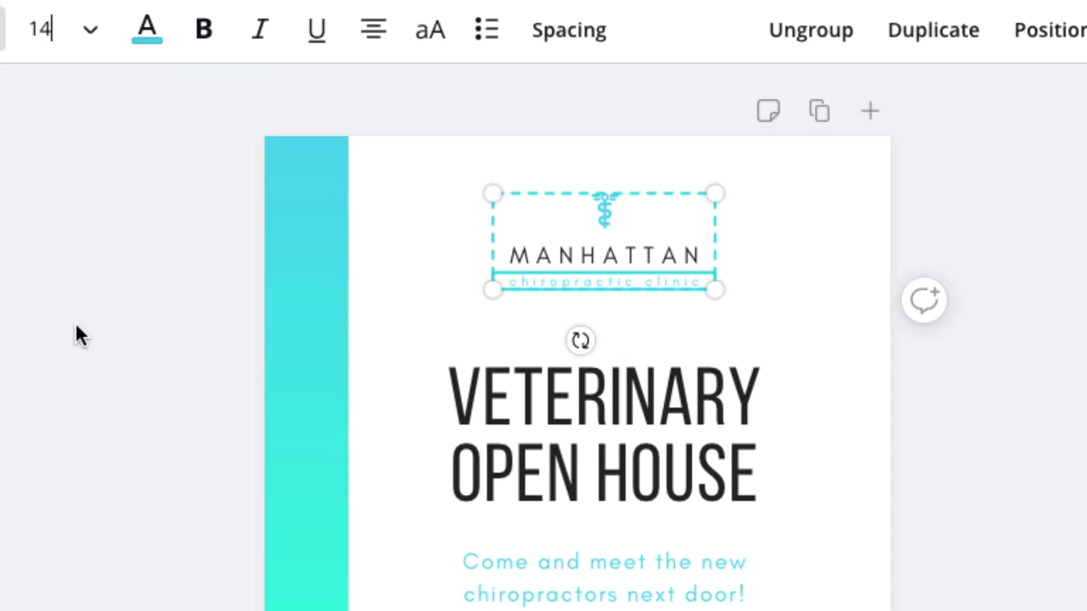
Step: Rename the logo MANHATTAN to CONCORD and change its tagline to 'Veterinary Hospital'
left_click(521, 253)
left_click(521, 253)
type("CONCORD")
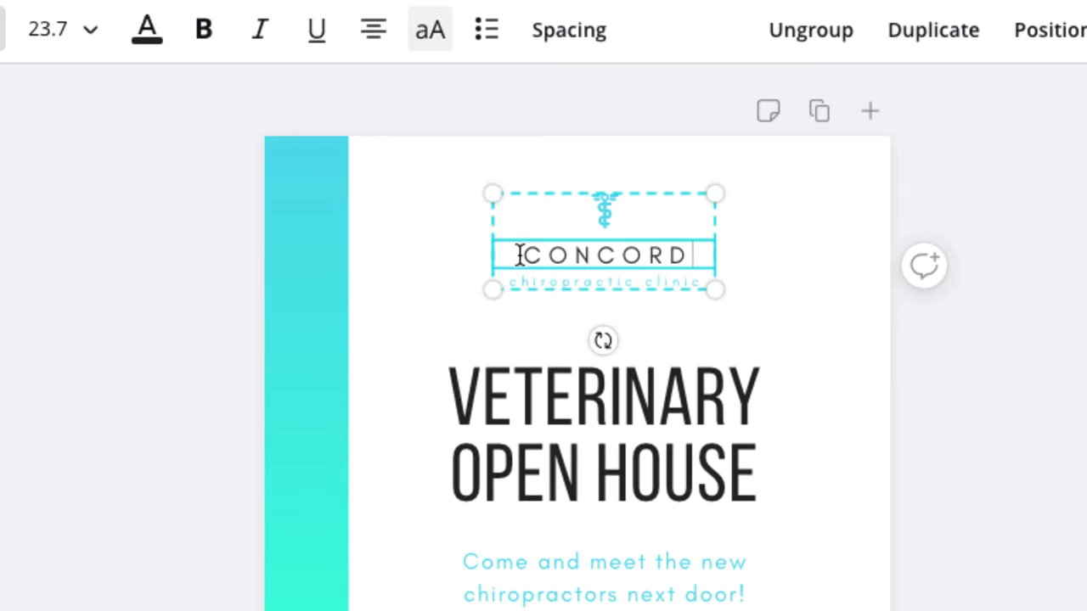
left_click(522, 280)
left_click(523, 281)
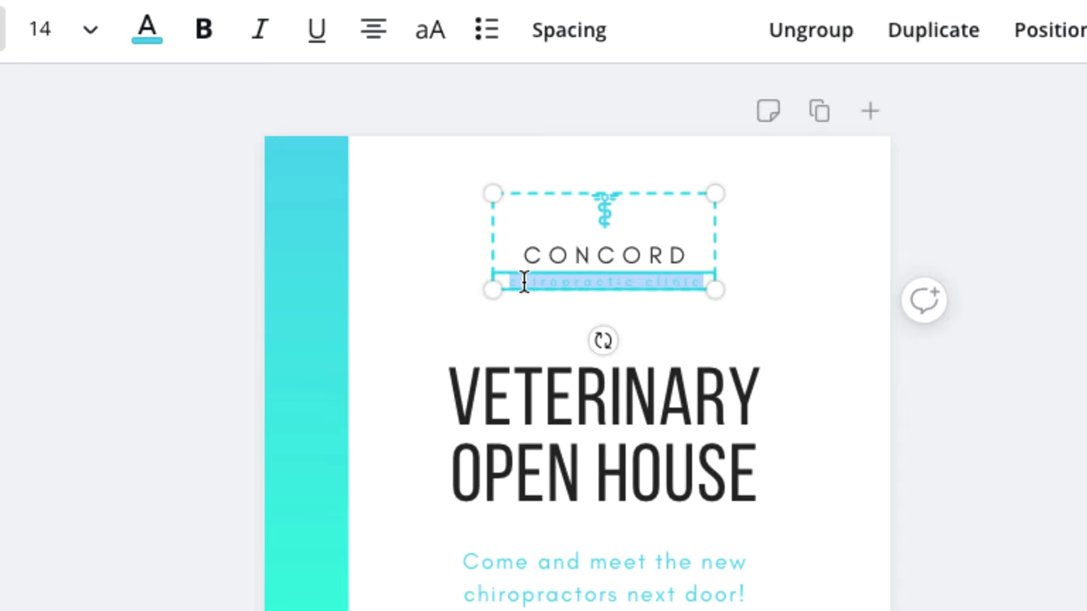
type("Veterinary Hospital")
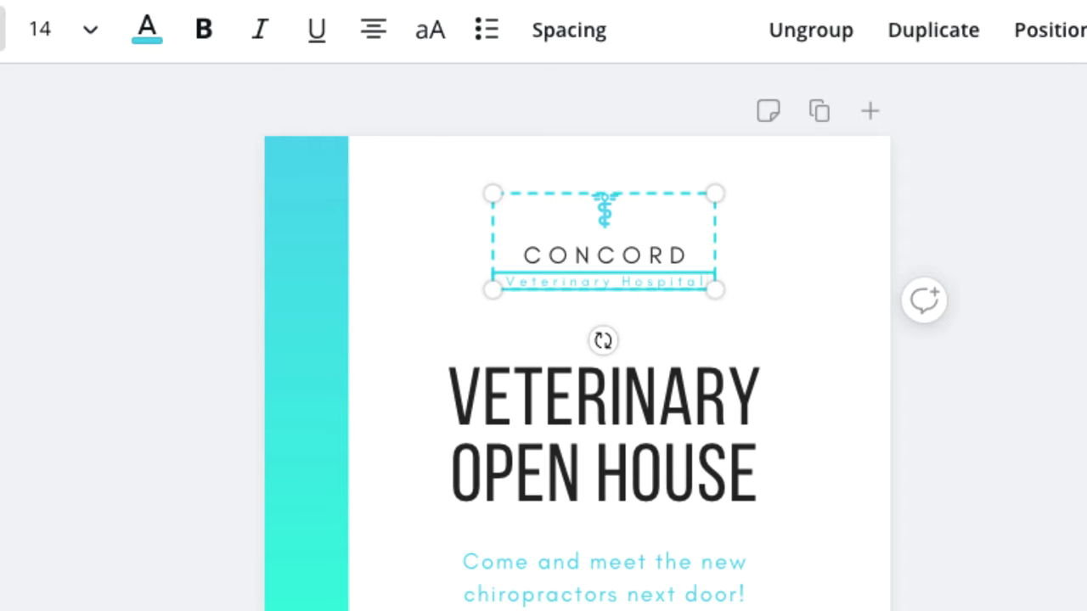
Step: Delete only the caduceus icon from the logo group
left_click(593, 213)
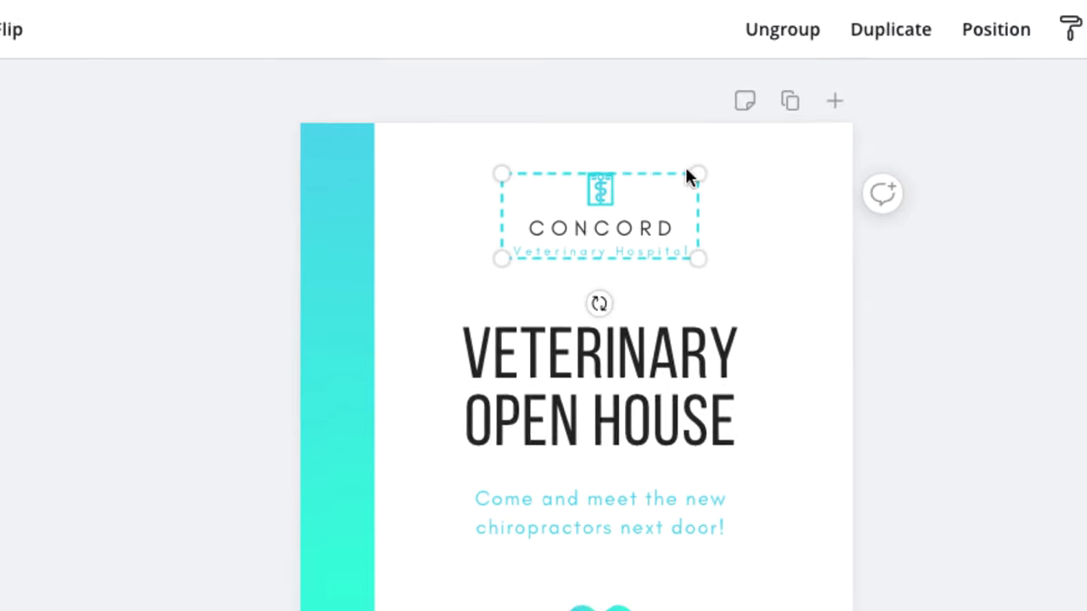
left_click(1061, 32)
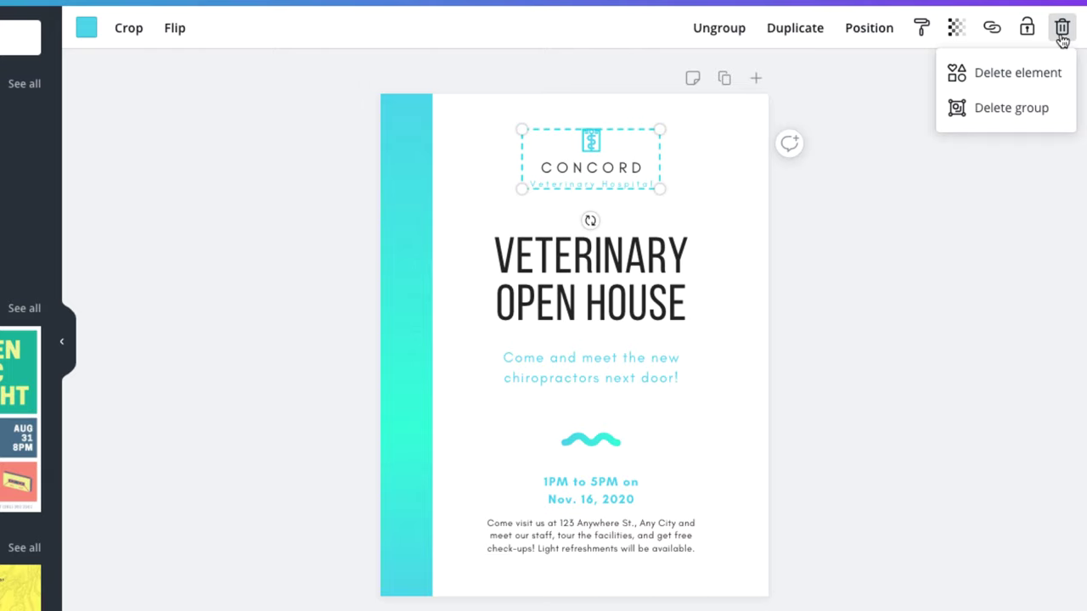
left_click(1064, 77)
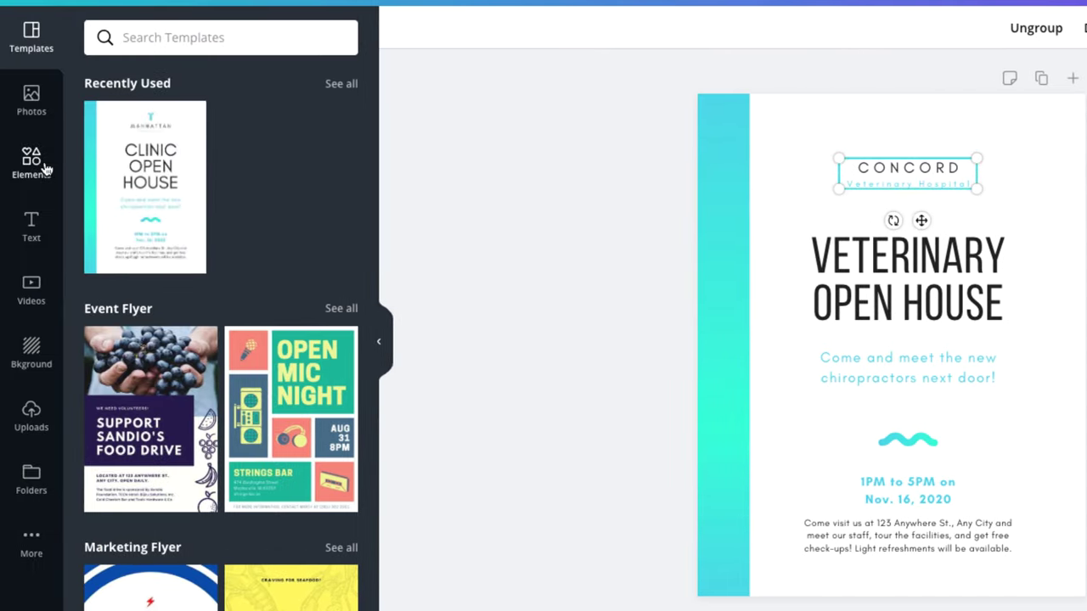
Step: Search Elements for 'paws' and add the free paw graphic to the flyer
left_click(24, 160)
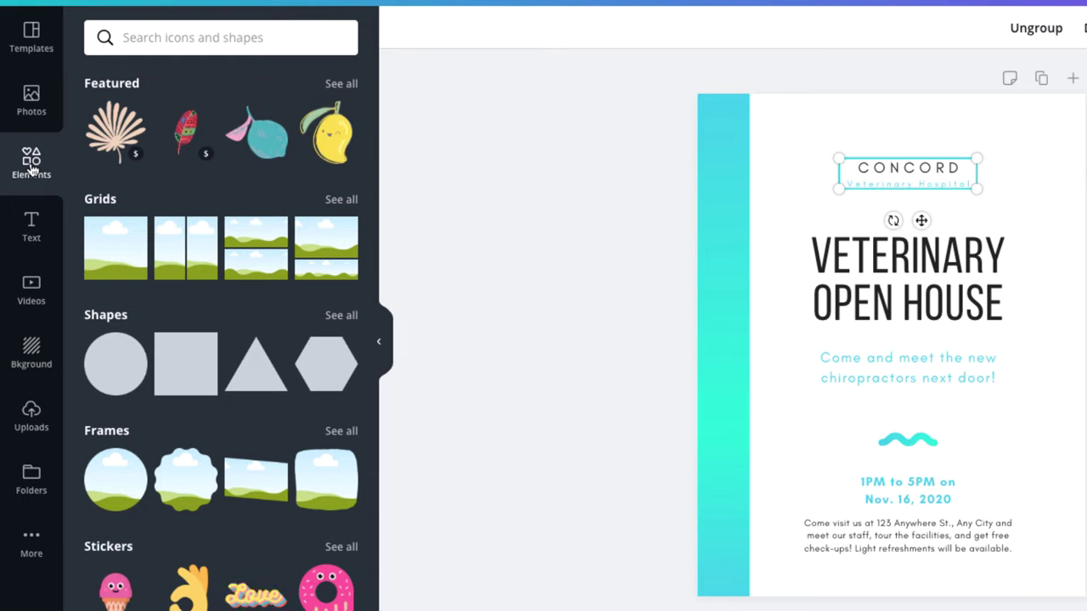
left_click(134, 38)
type("paws")
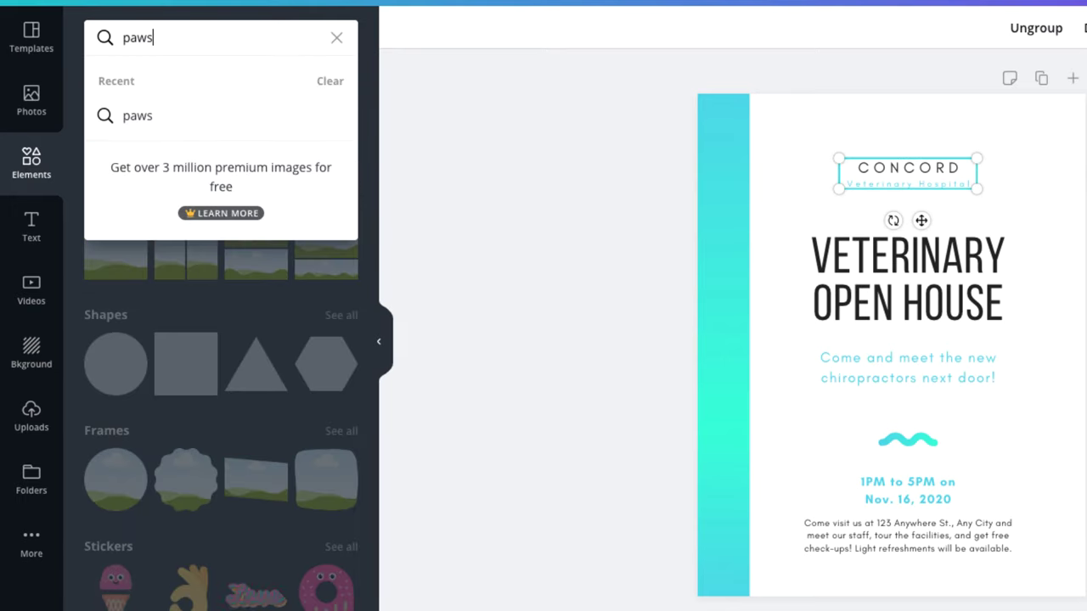
key("Return")
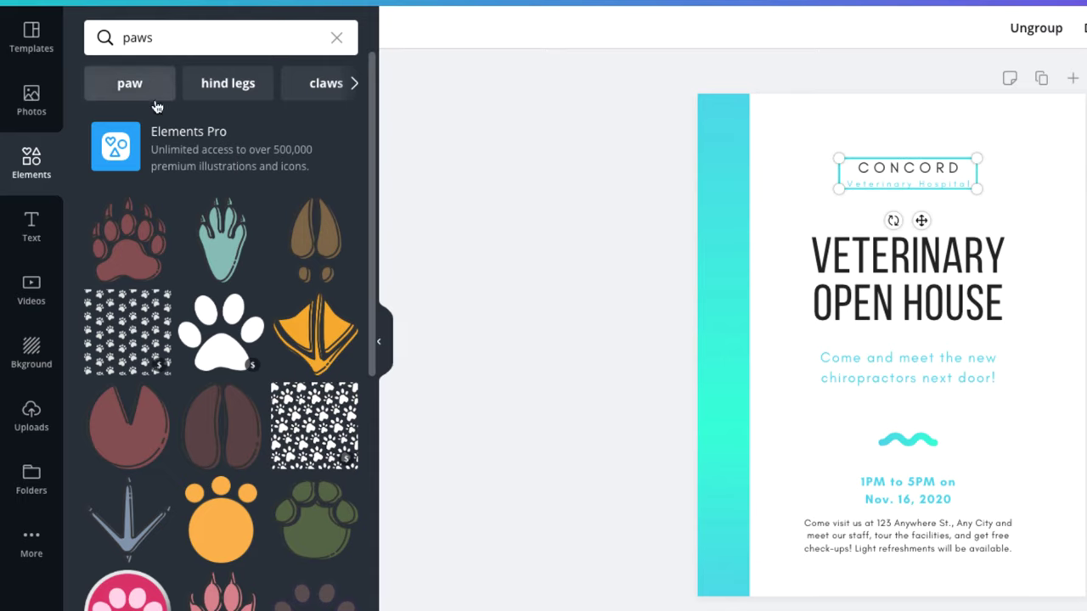
scroll(174, 195, "down", 3)
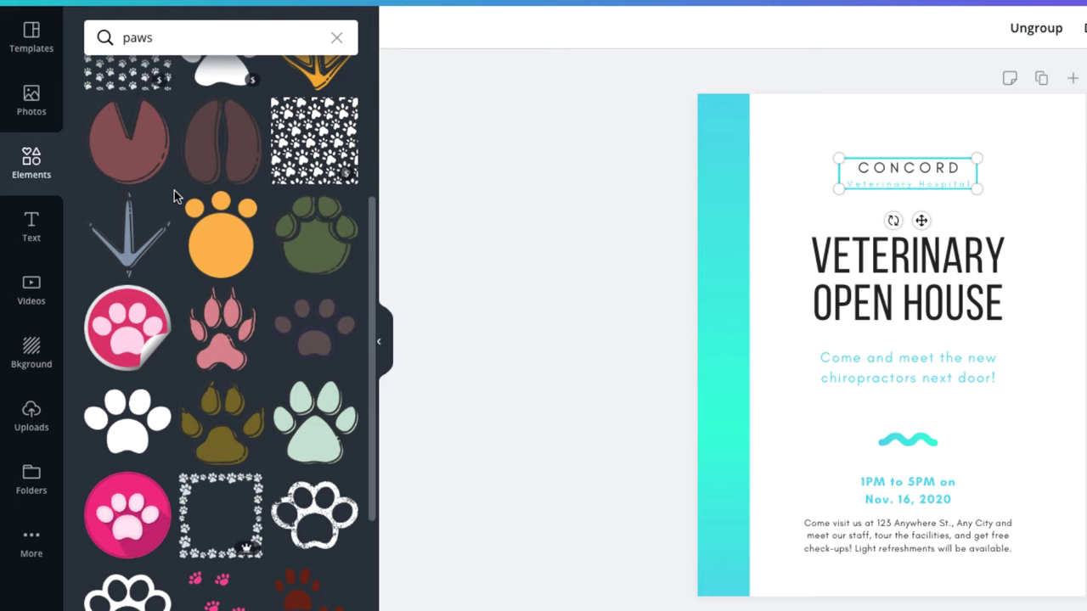
left_click(136, 418)
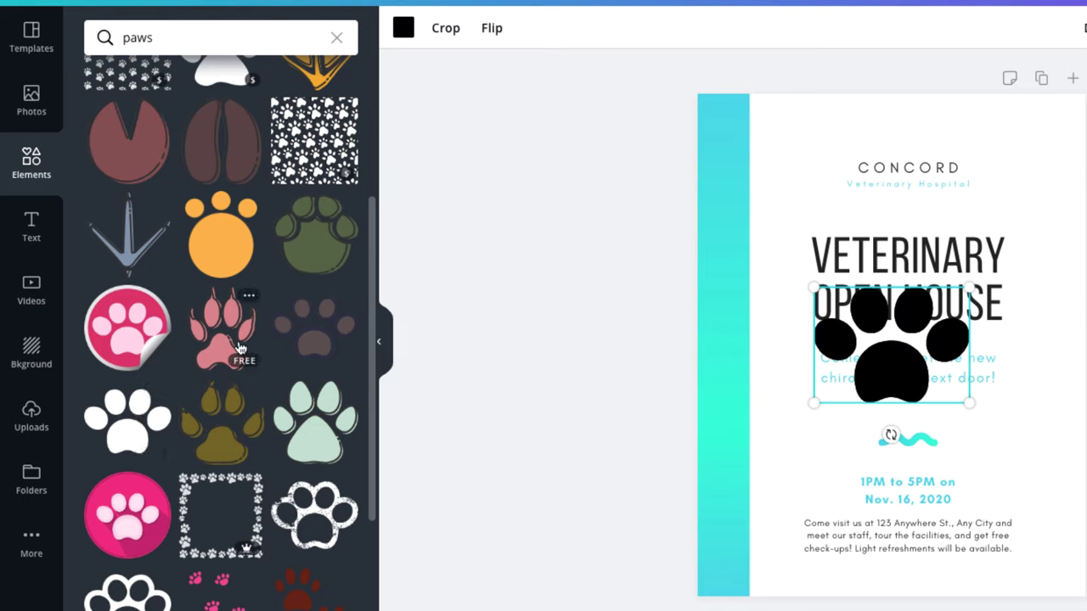
Step: Color the paw teal and shrink it to icon size above CONCORD
left_click(408, 40)
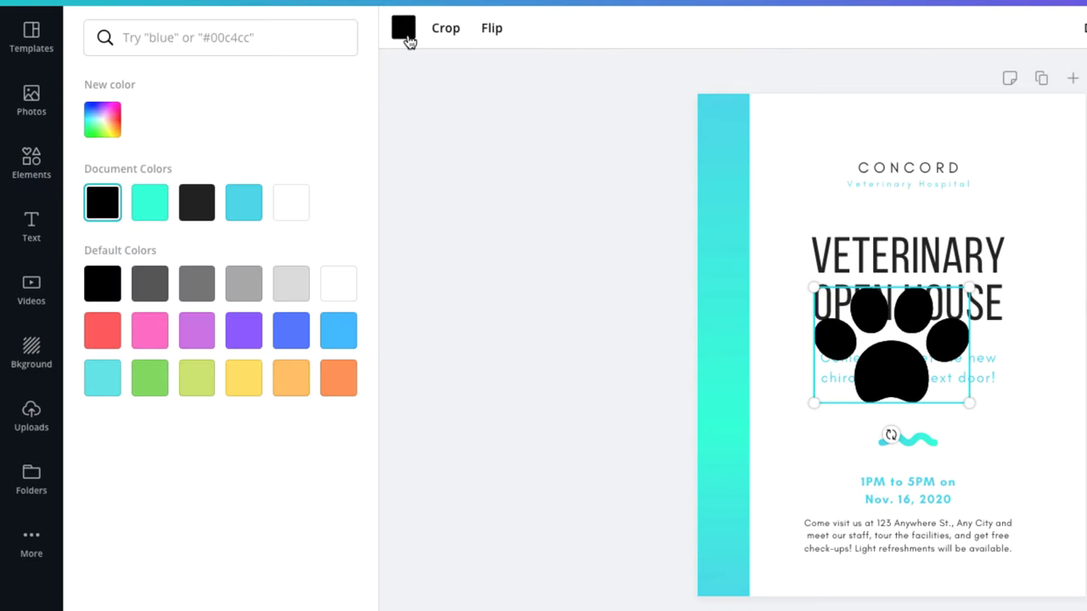
left_click(242, 210)
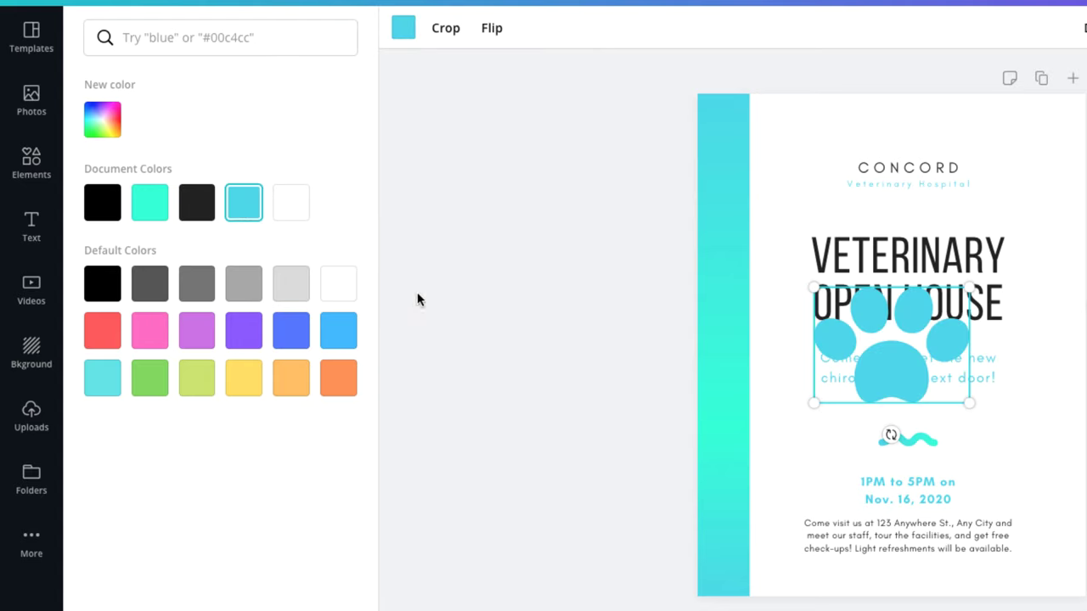
left_click_drag(791, 402, 889, 341)
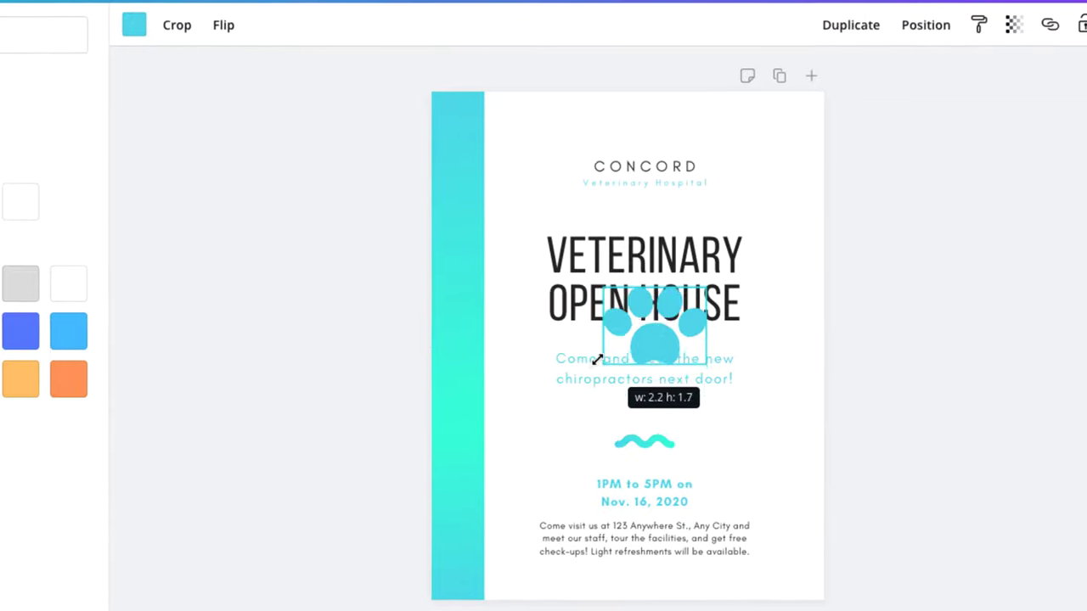
left_click_drag(609, 337, 608, 140)
Step: Deselect the paw to review the updated page and bring up the publishing options
left_click(701, 146)
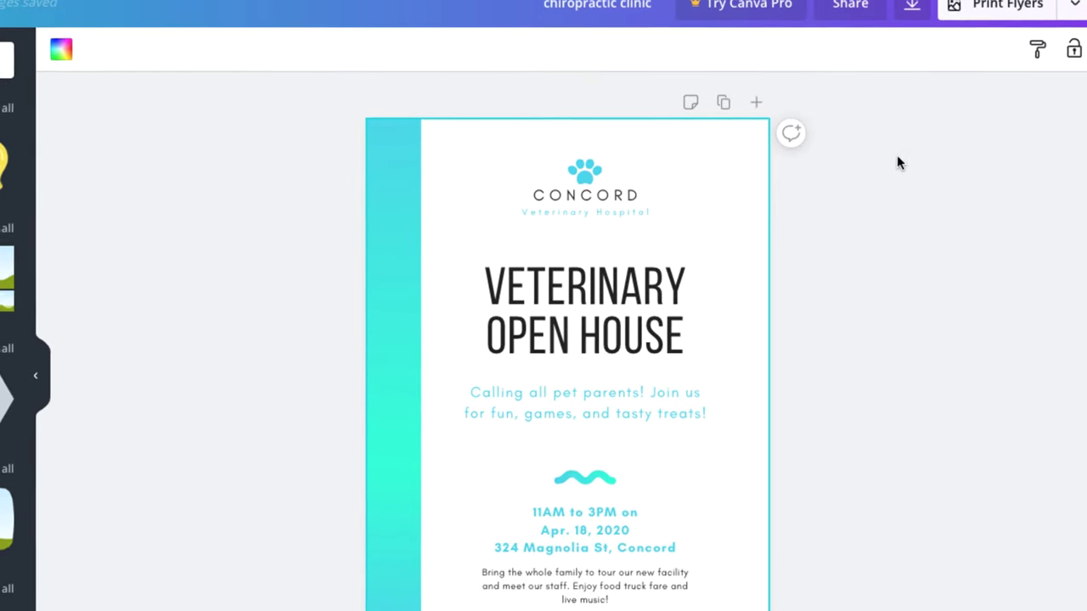
left_click(1073, 12)
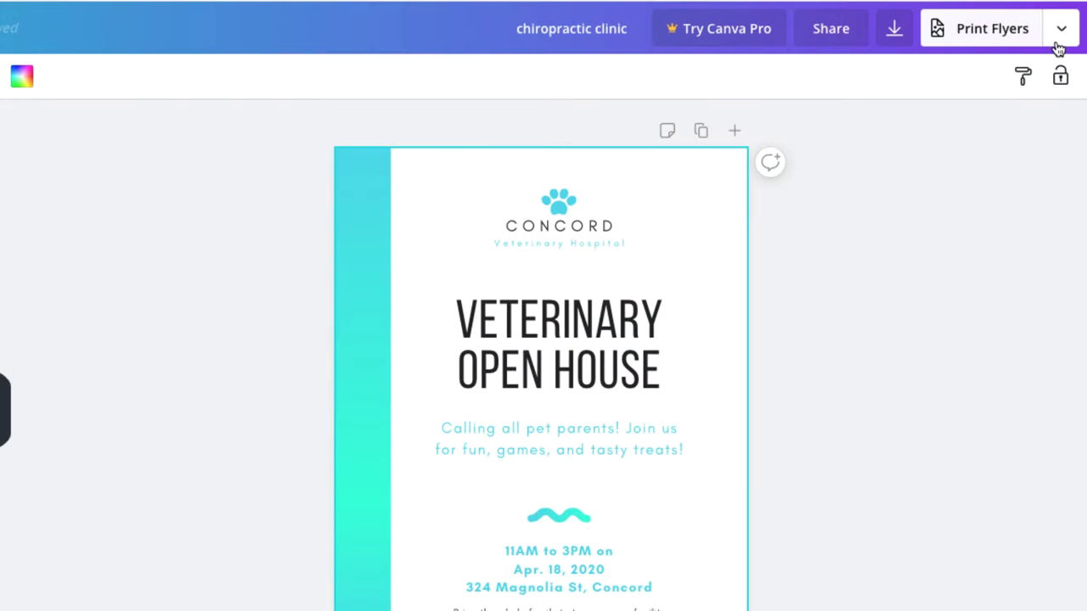
Step: Choose Print Flyers from the publish menu to show the print-ready checklist
left_click(1061, 28)
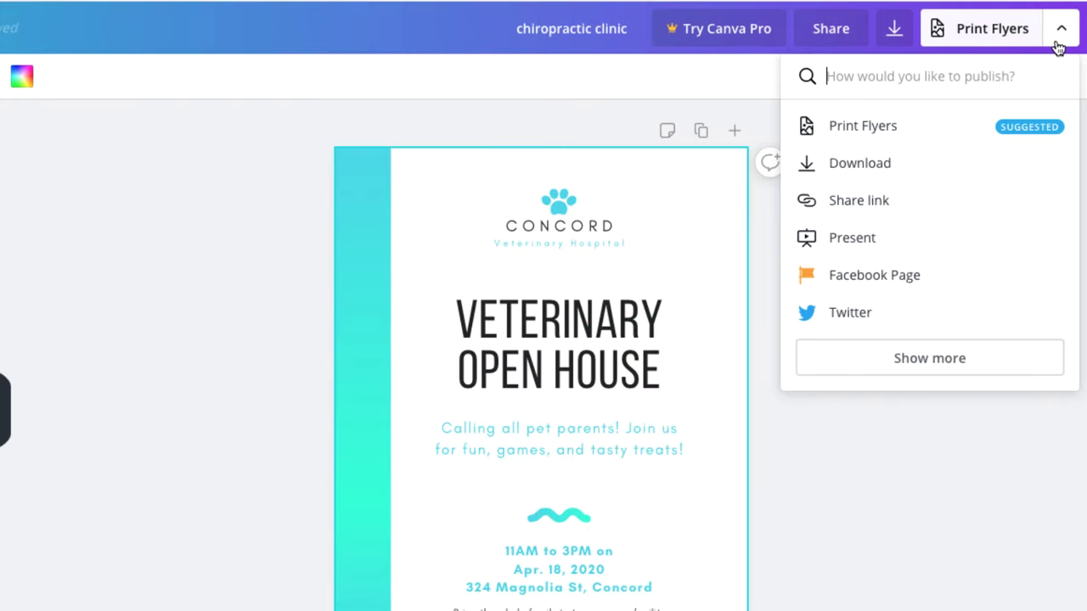
left_click(946, 129)
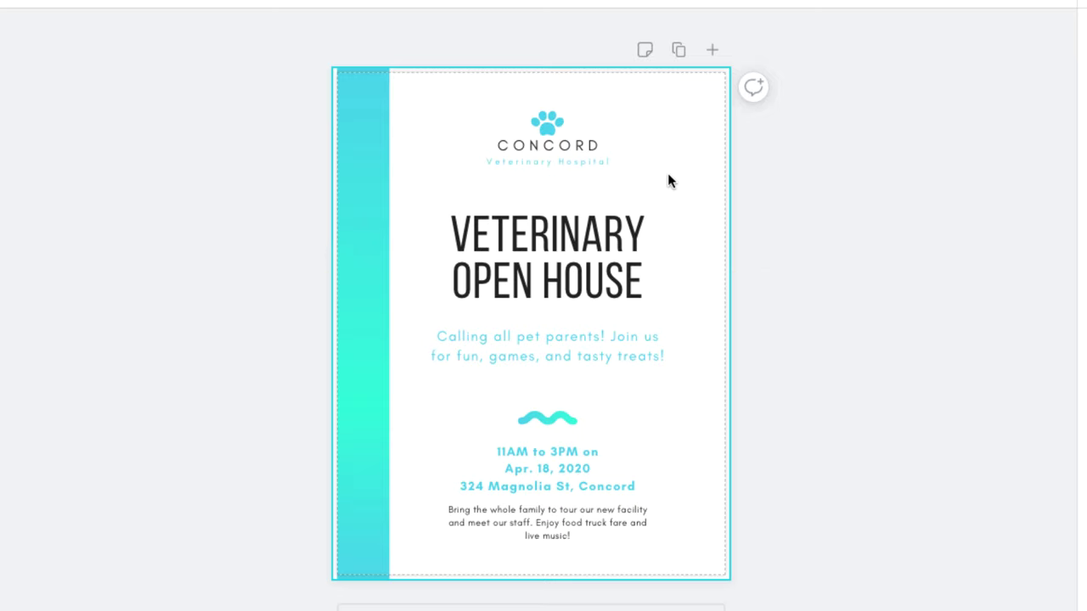
Step: Shift the turquoise side bar left so it snaps to the page's outer edge
left_click(374, 169)
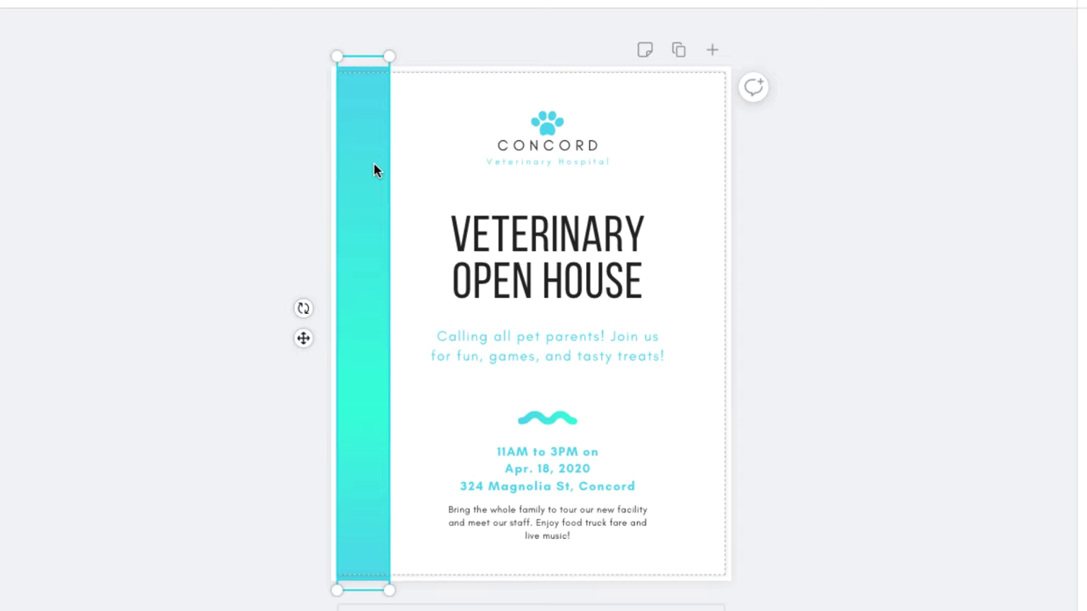
left_click_drag(374, 164, 368, 164)
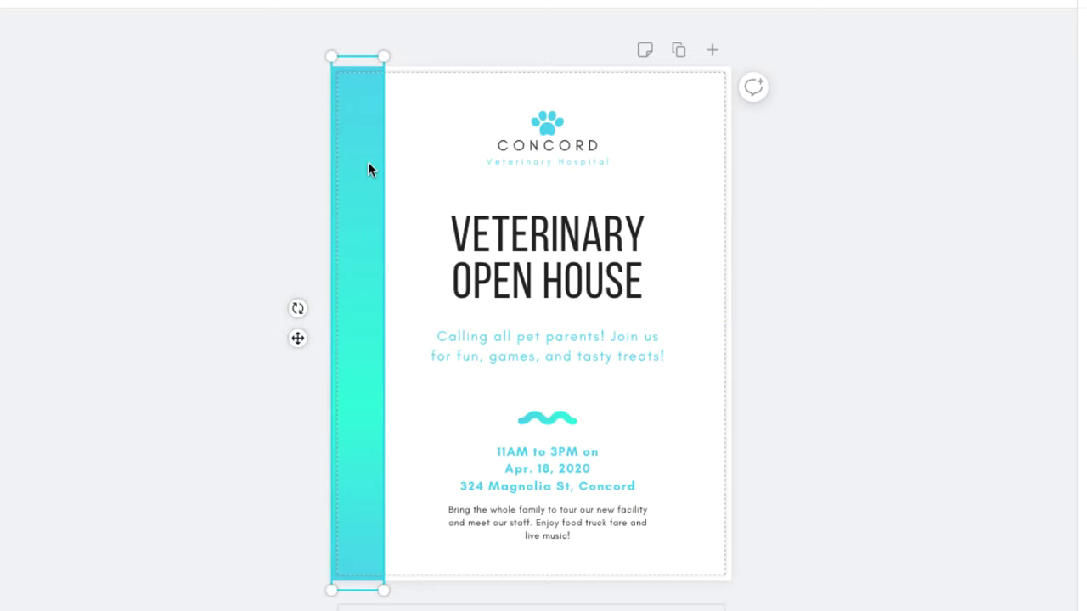
left_click(311, 173)
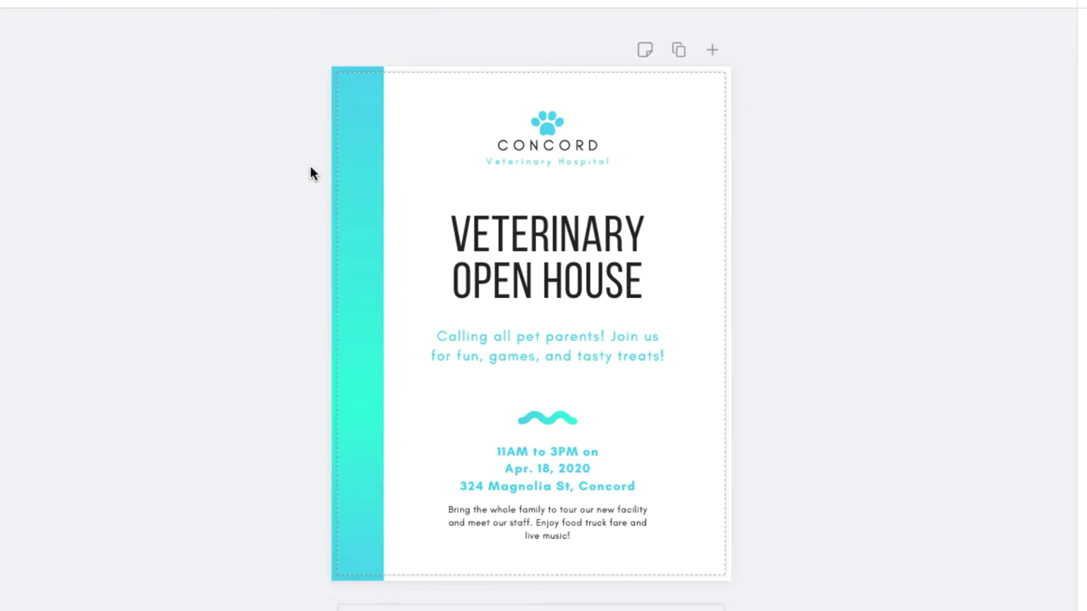